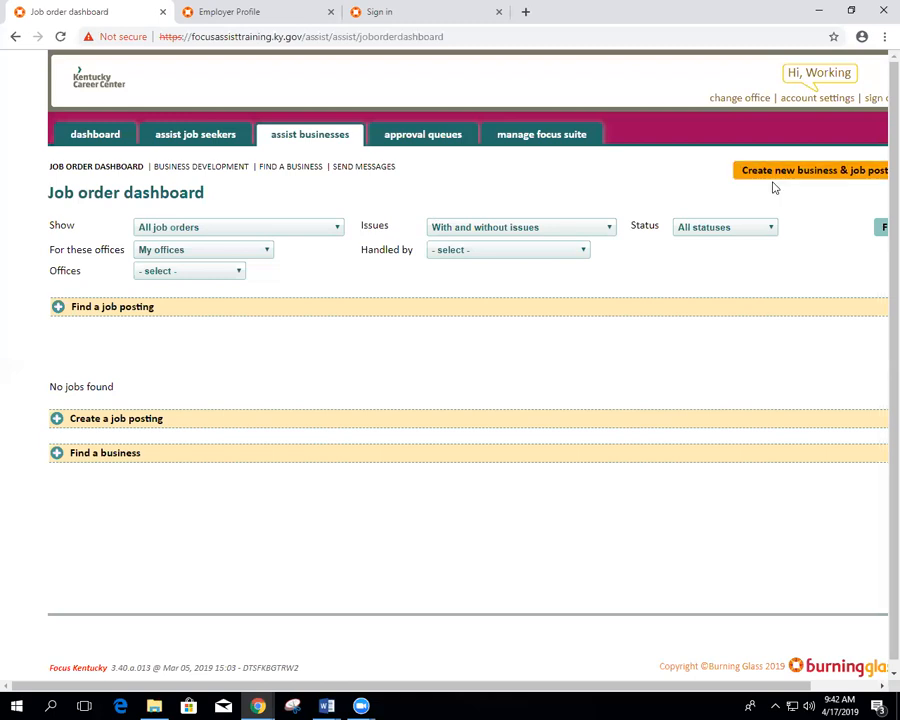
Step: Start a new business registration and enter the account e-mail and password, each confirmed
click(773, 174)
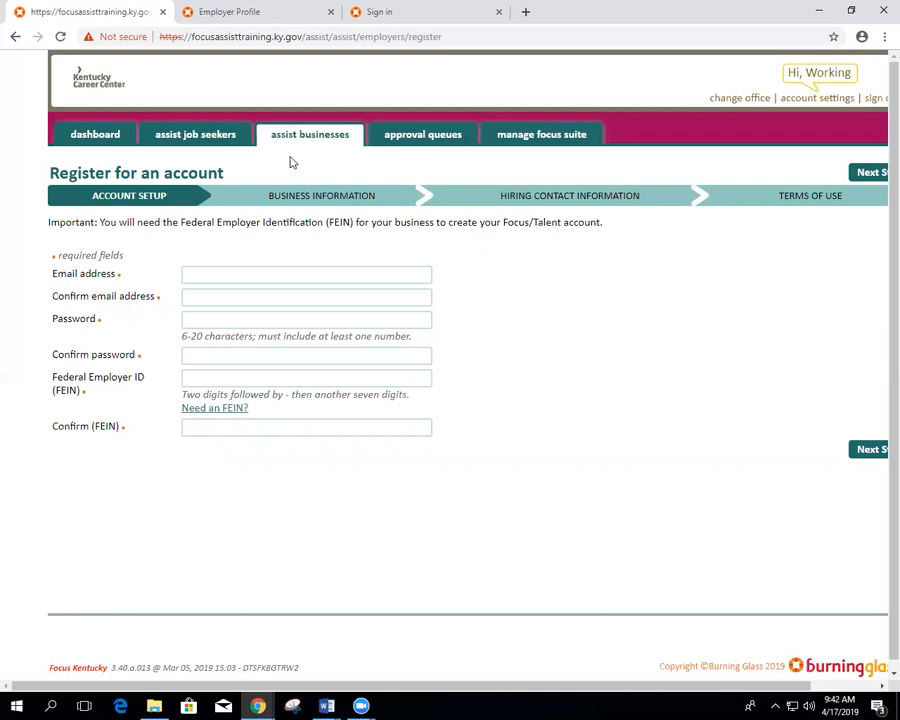
click(205, 271)
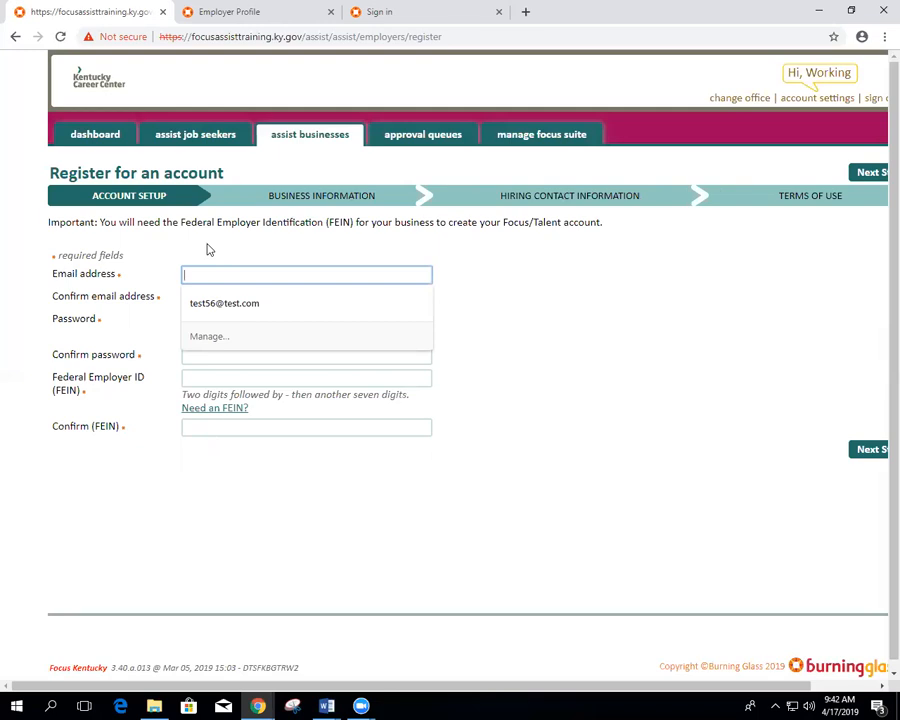
text(test43@)
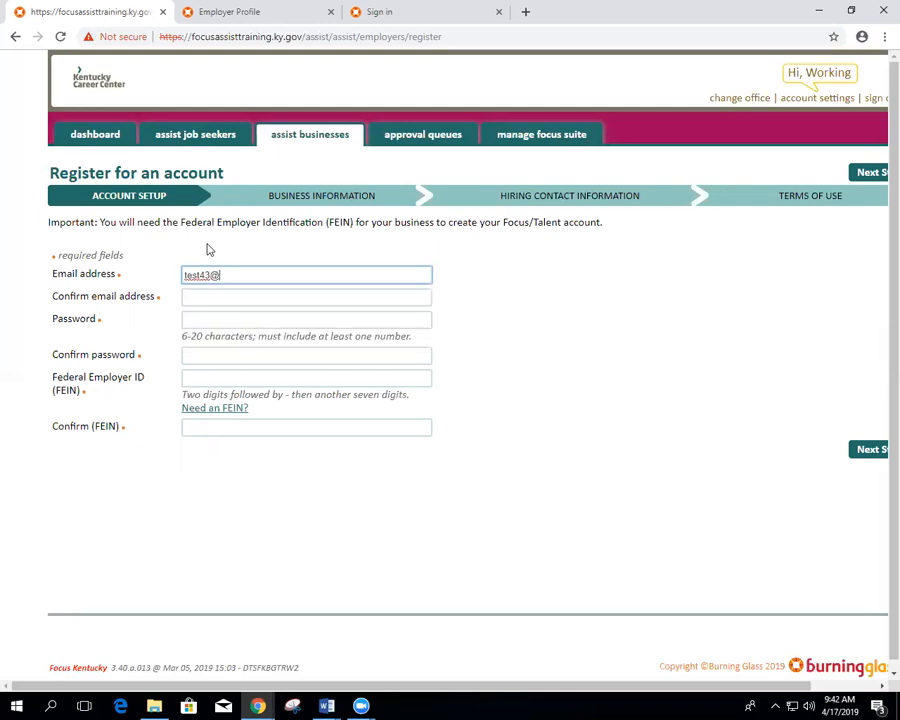
text(test.com)
key(Tab)
text(test43@test.com)
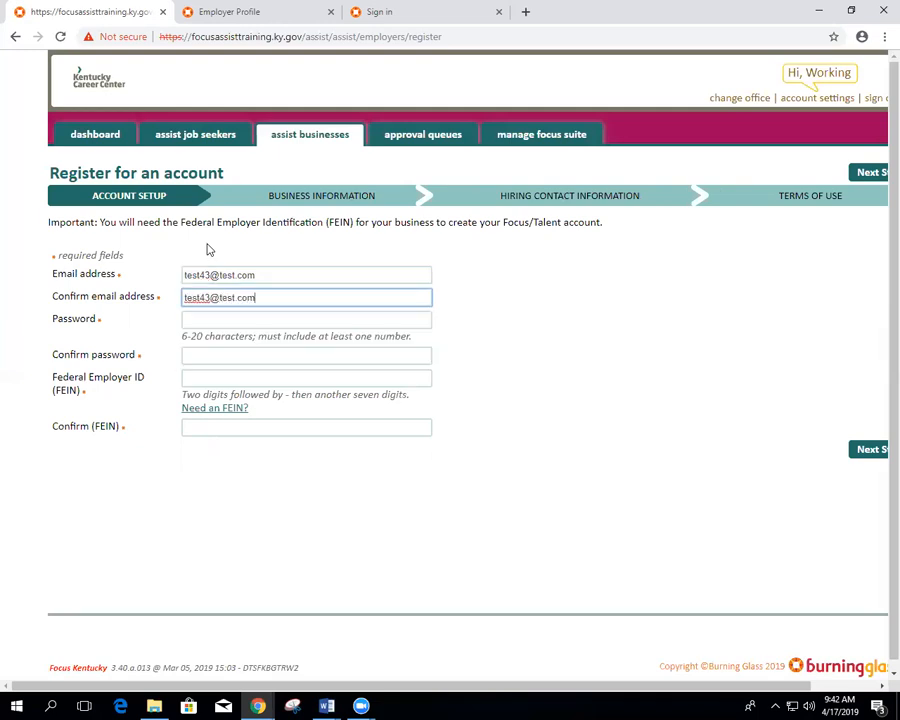
key(Tab)
text(test43)
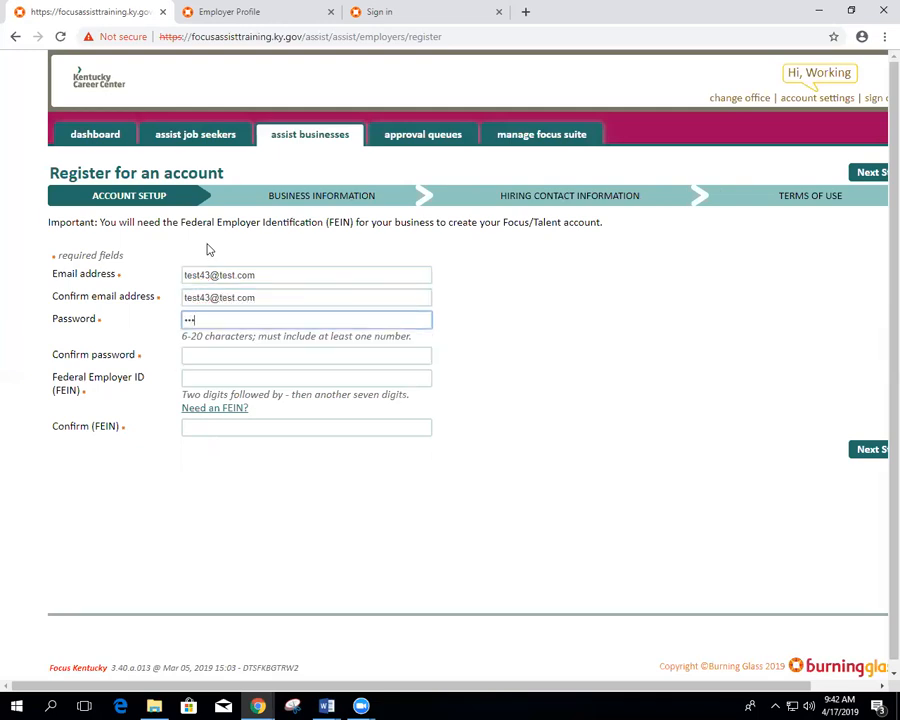
key(Tab)
text(test43)
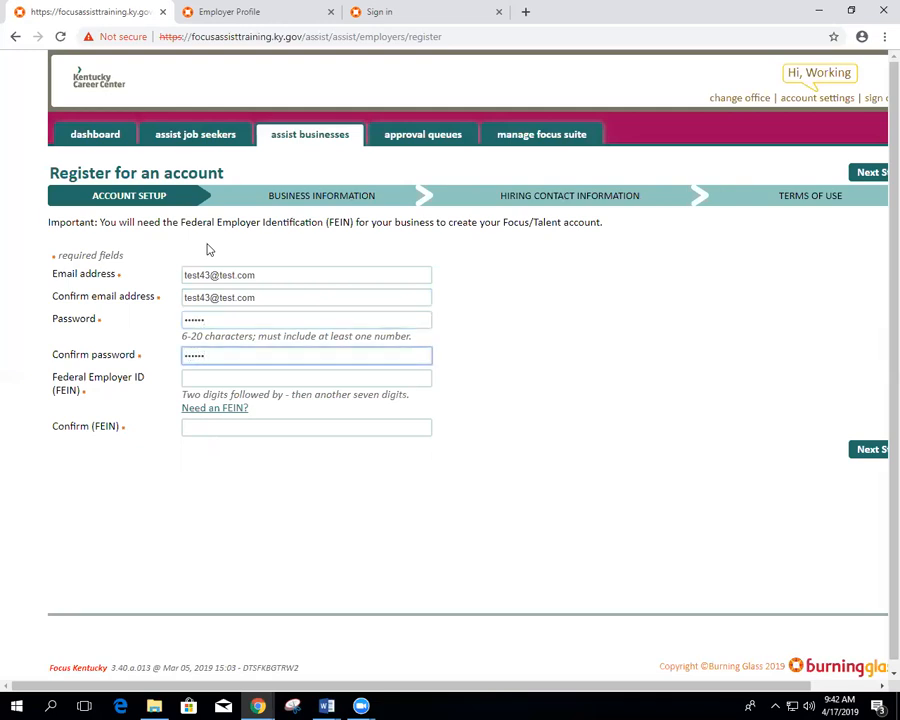
Step: Enter the business's federal employer ID in the FEIN field and begin confirming it
key(Tab)
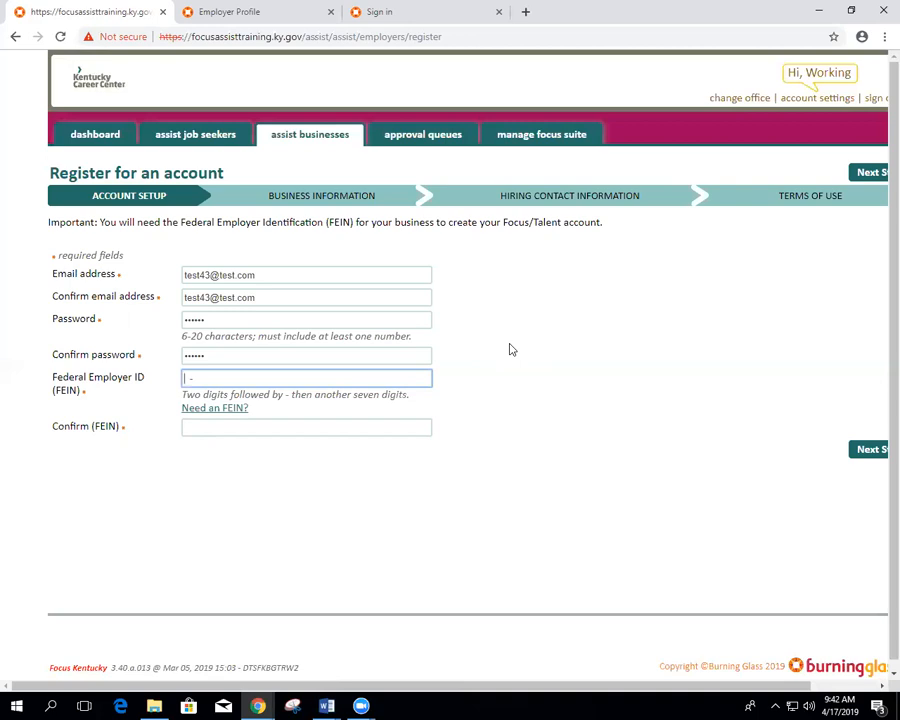
key(Tab)
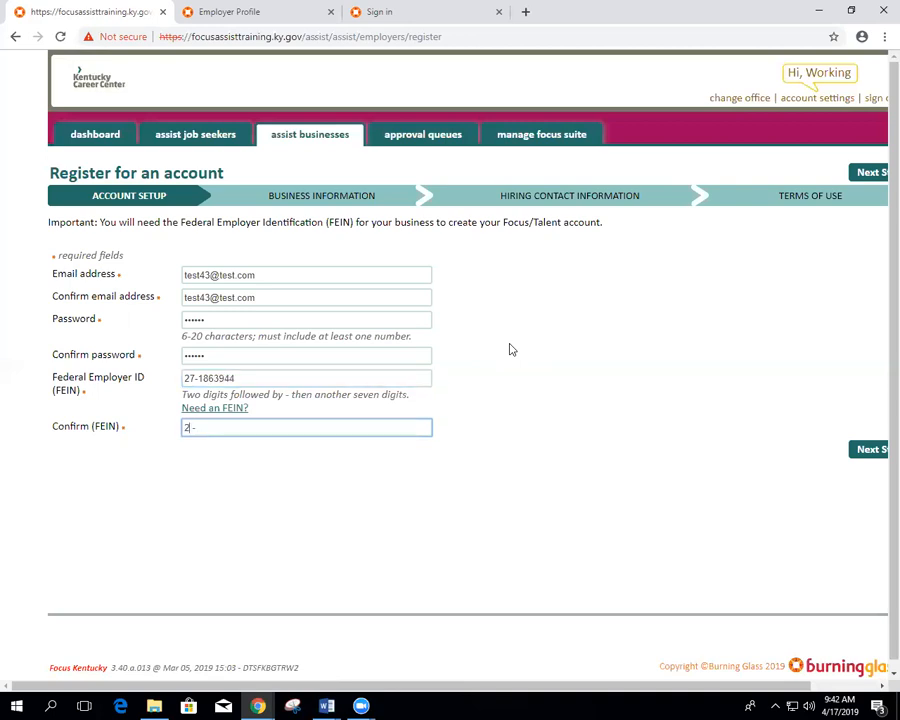
Step: Check the existing businesses already matching this FEIN, then return to Account Setup
click(866, 456)
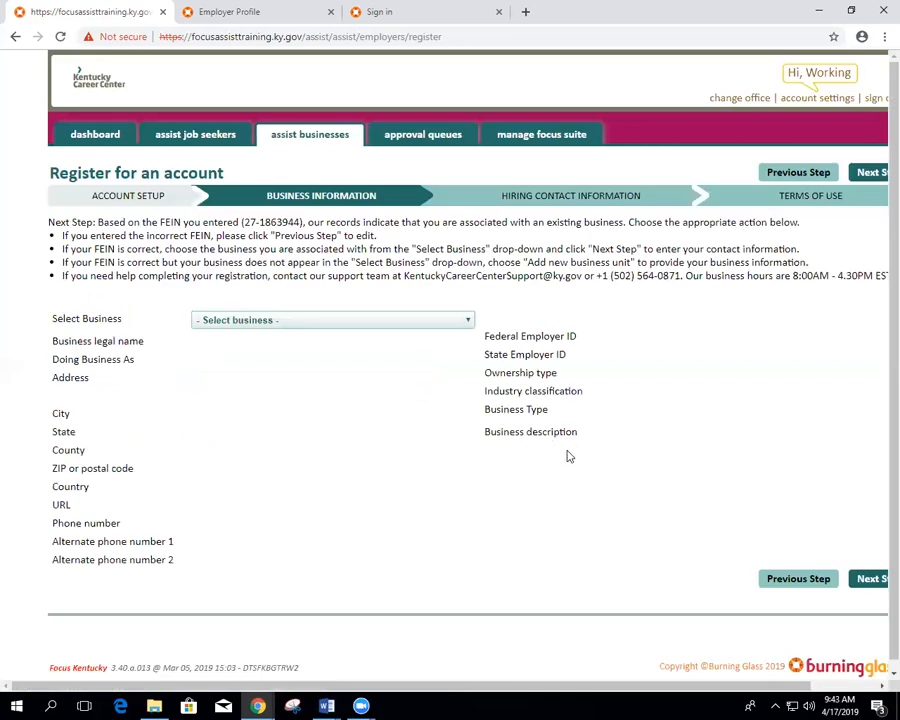
click(307, 320)
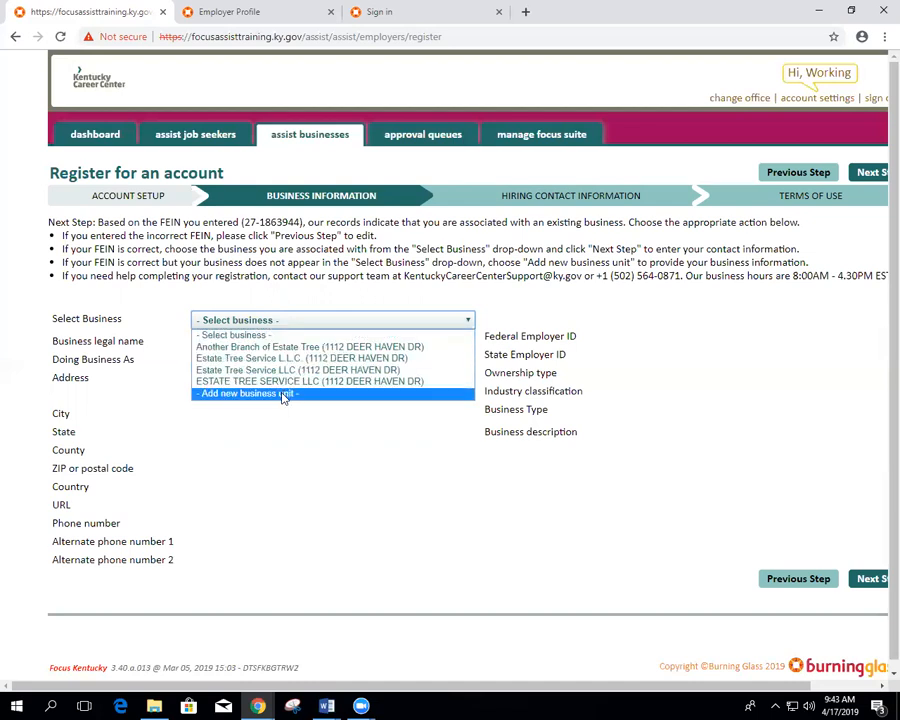
click(331, 295)
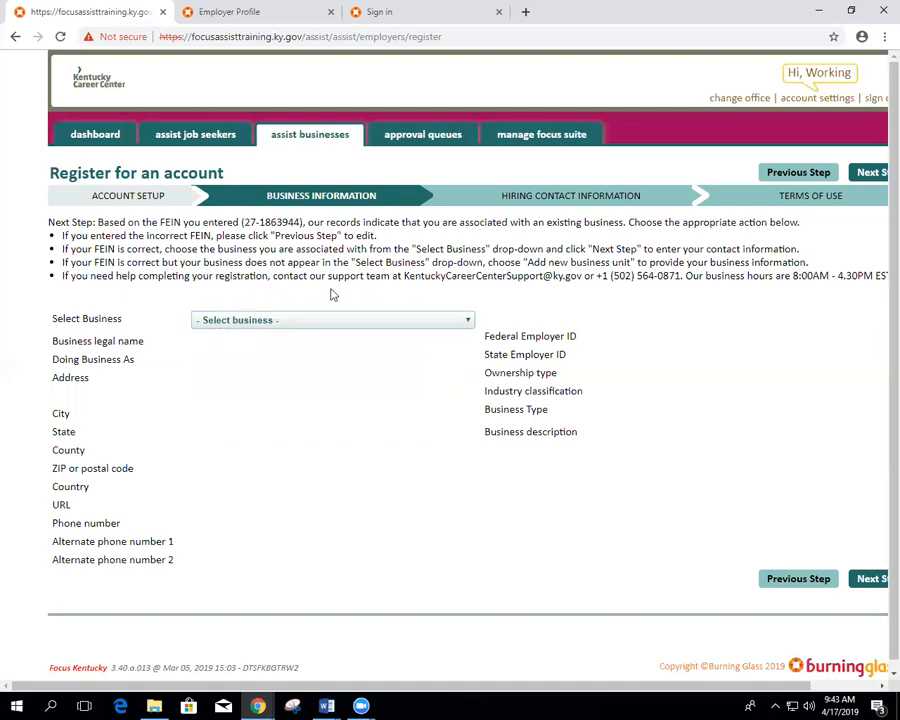
click(792, 580)
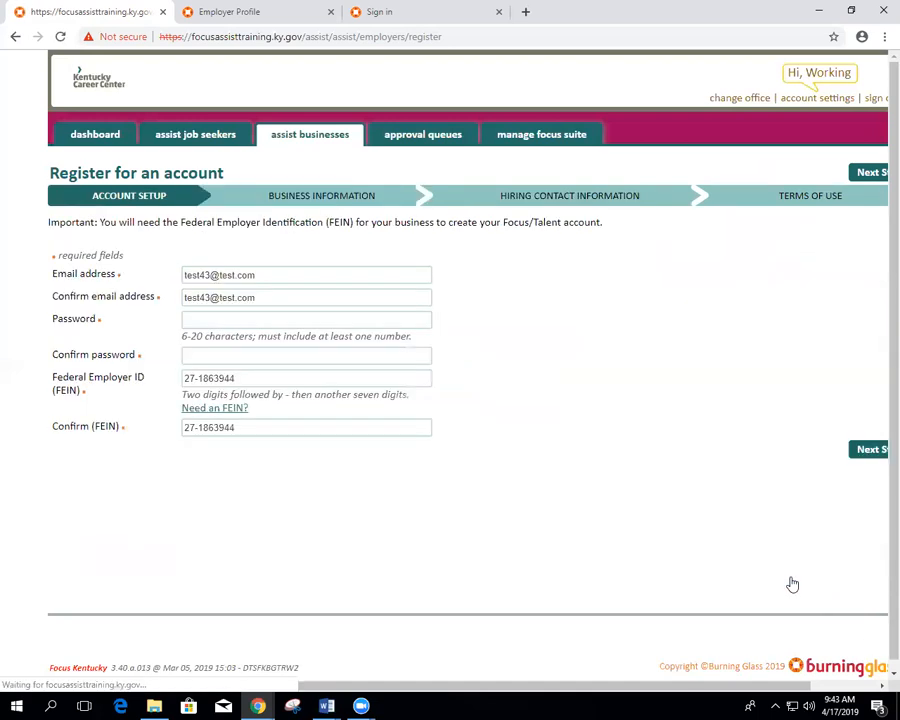
Step: Re-enter the account password in both password fields
click(233, 325)
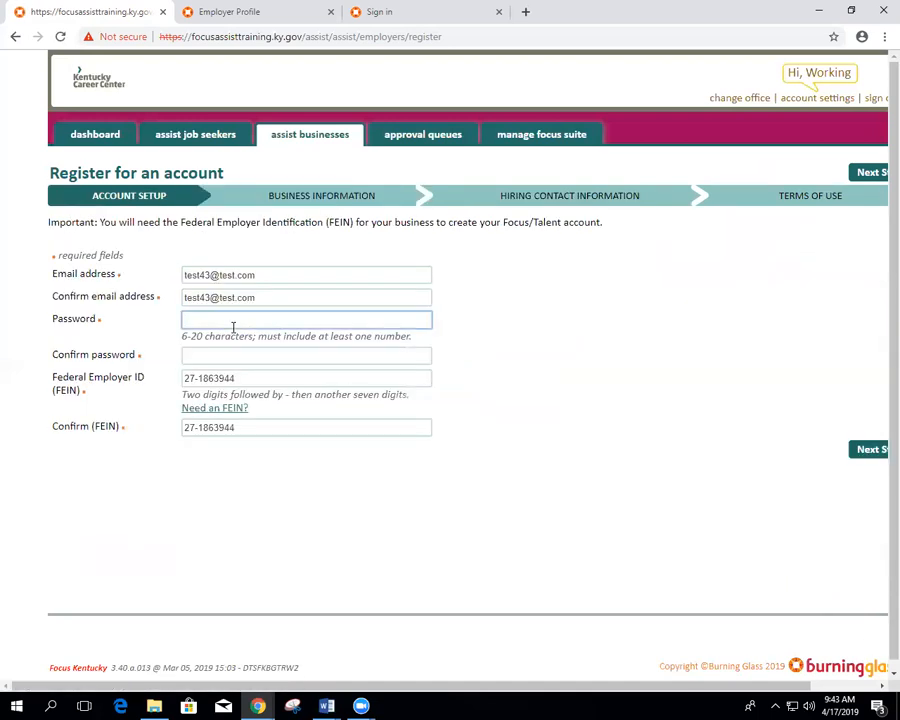
text(******)
key(Tab)
text(****)
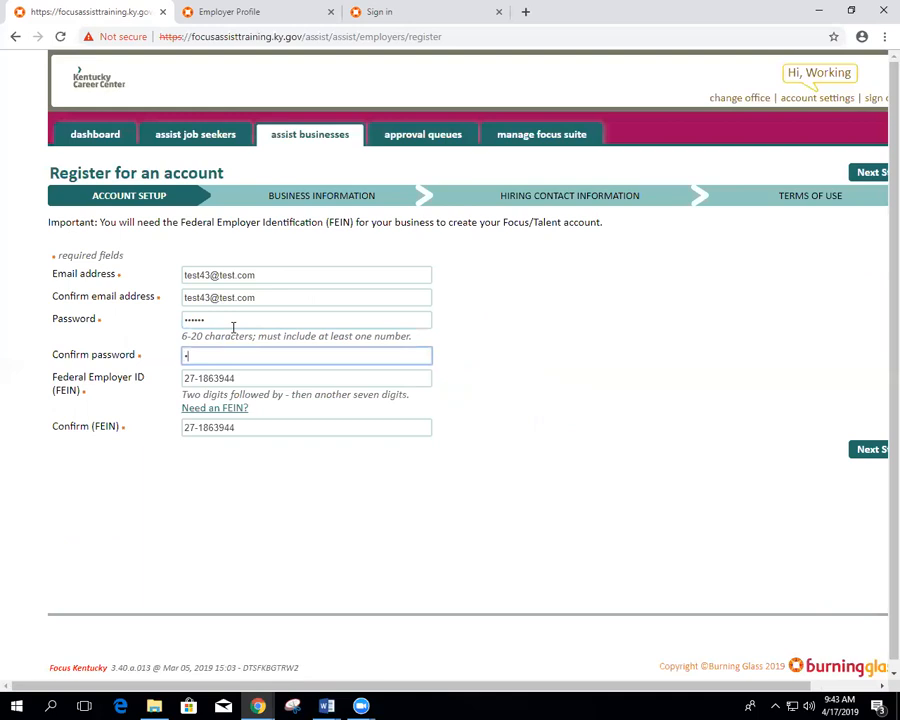
text(**)
Step: Replace the FEIN with a different employer ID in both FEIN fields
key(Tab)
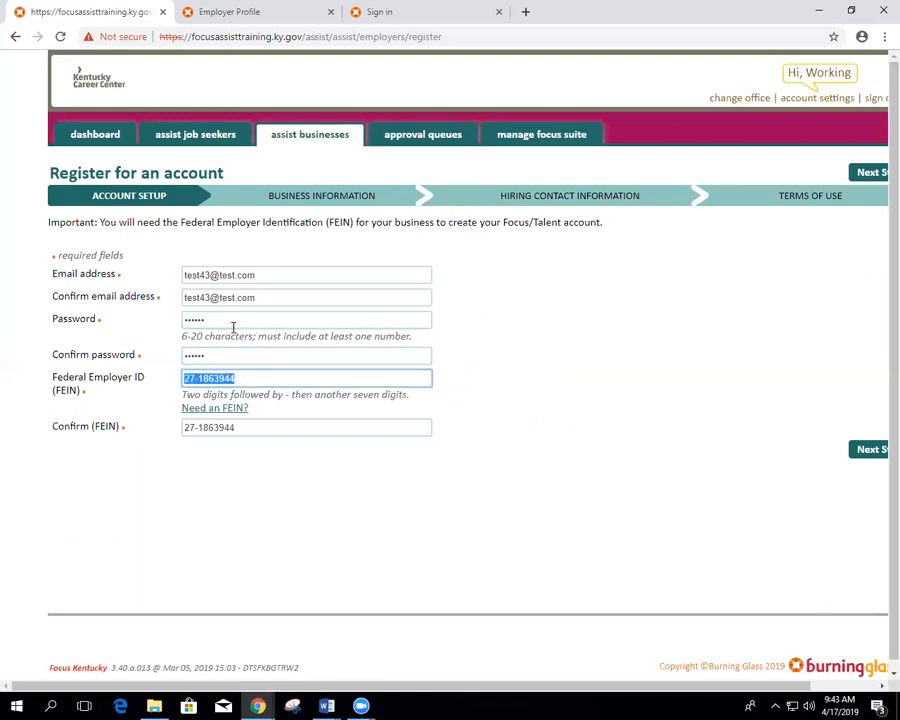
key(ctrl+a)
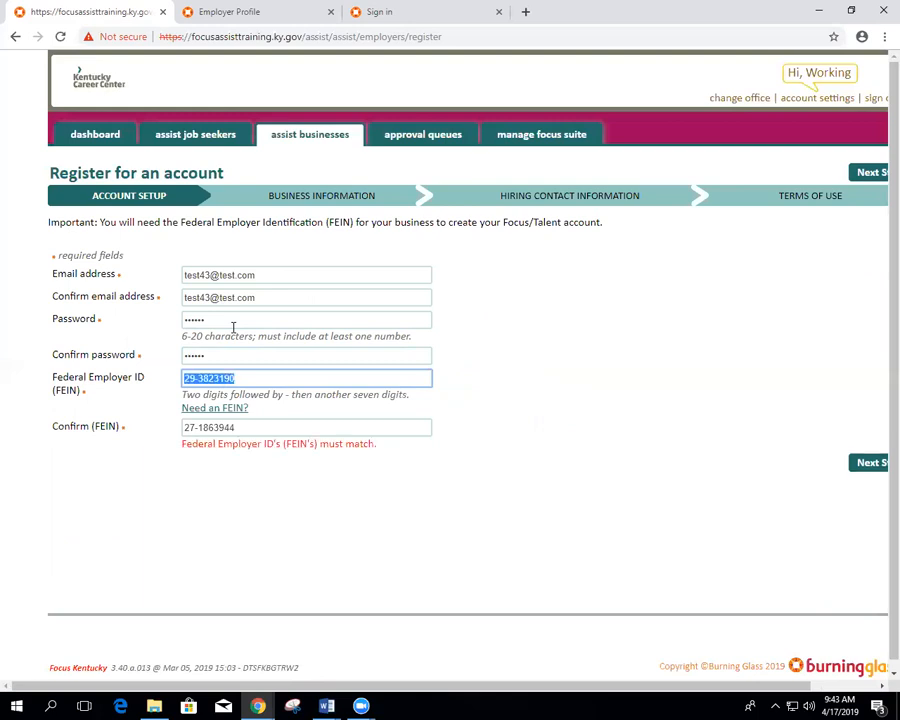
triple_click(241, 424)
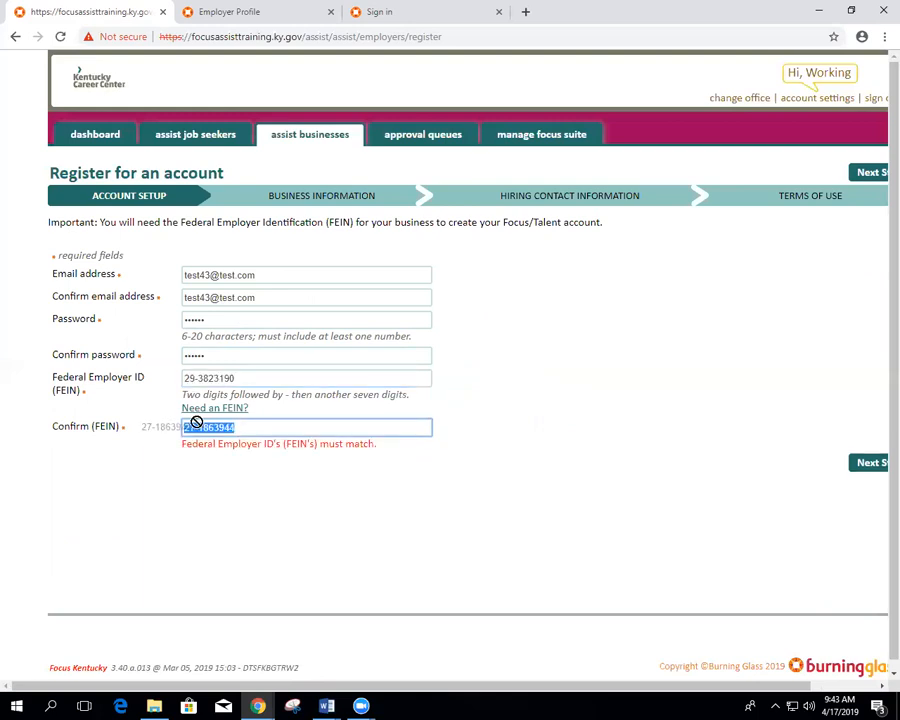
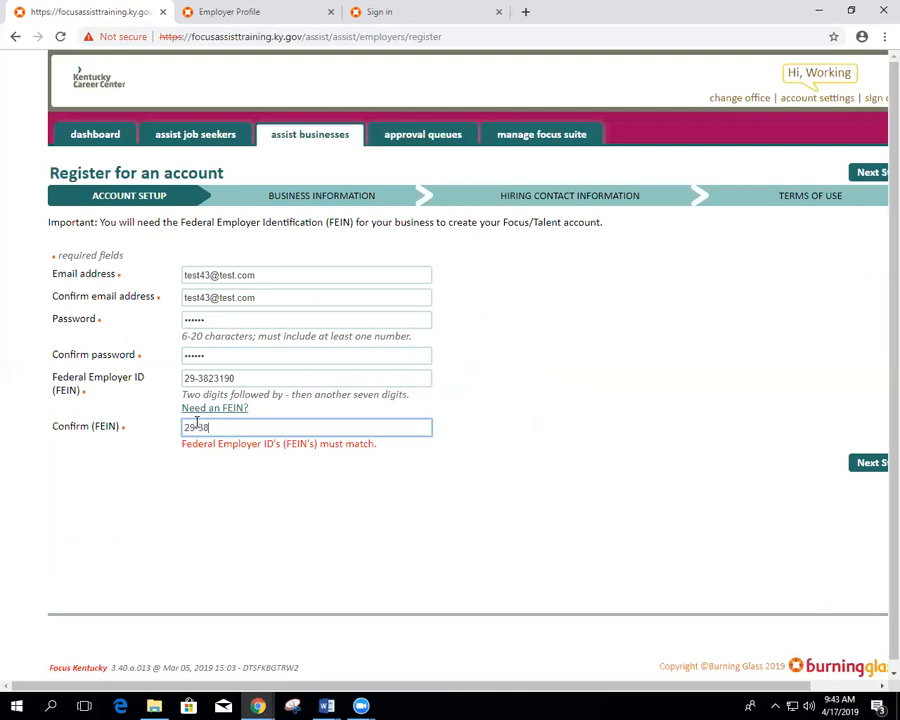
Step: Continue to Business Information with legal name Estate Grill Service and trade name Estate Grill
click(871, 472)
click(866, 455)
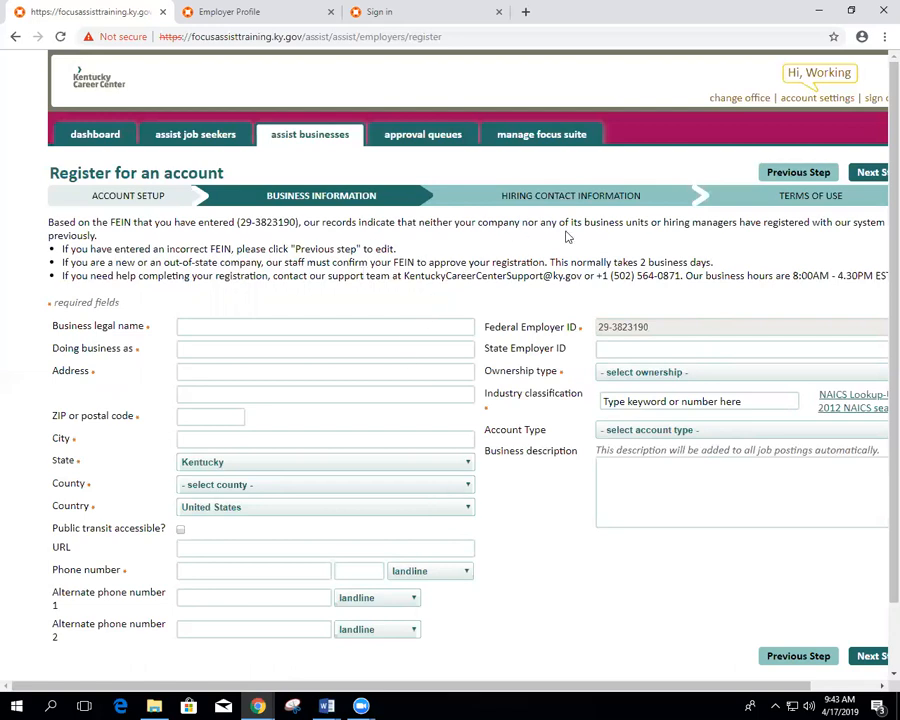
click(181, 325)
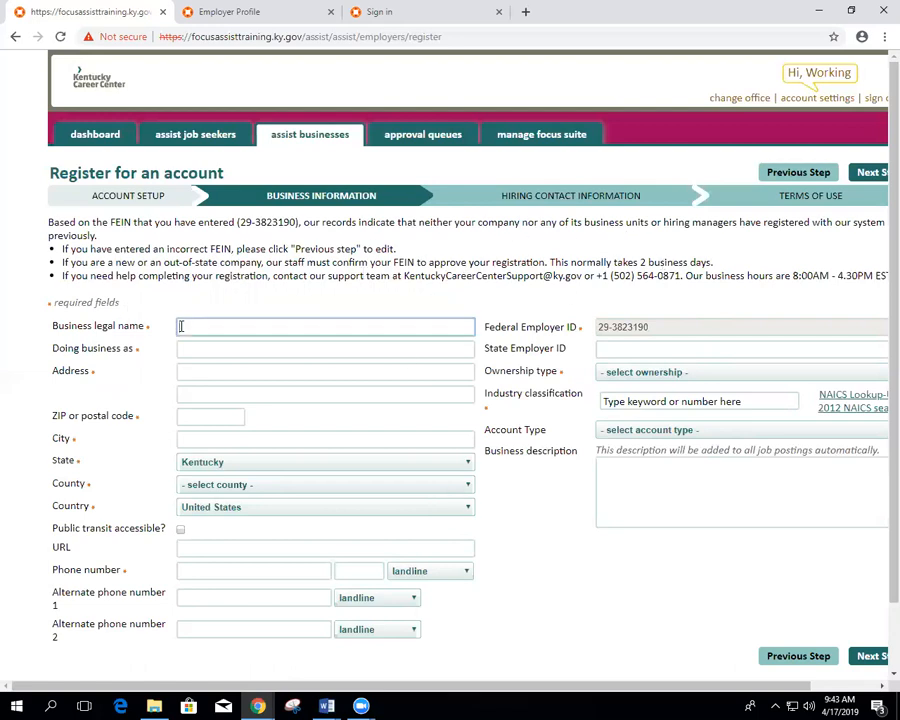
text(Estate Grill Service)
key(Tab)
text(Estate Grill)
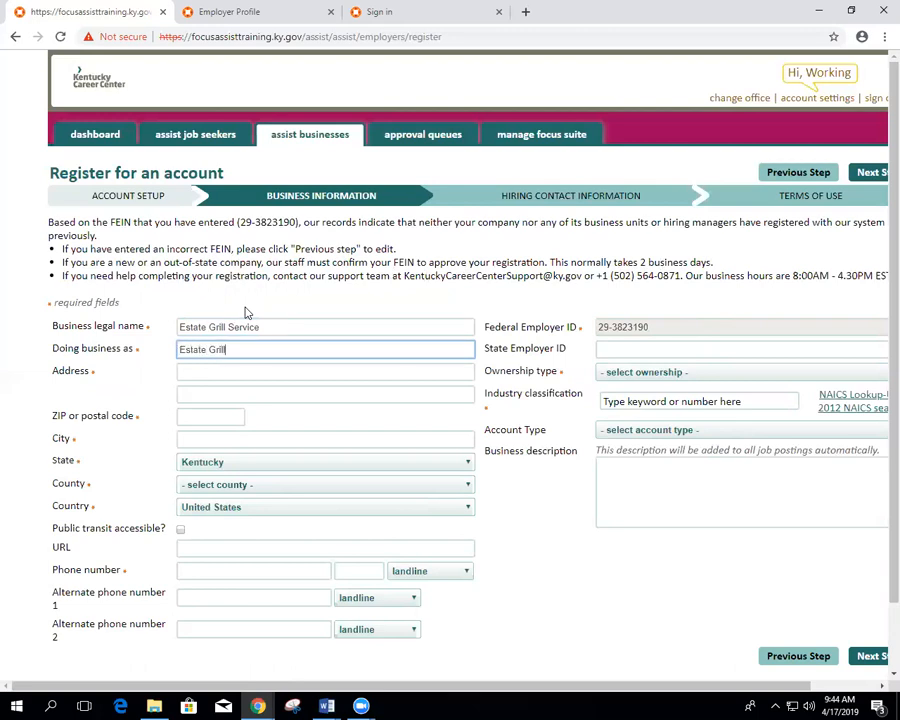
Step: Enter the business street address, ZIP 40601 and the business phone number
key(Tab)
text(43)
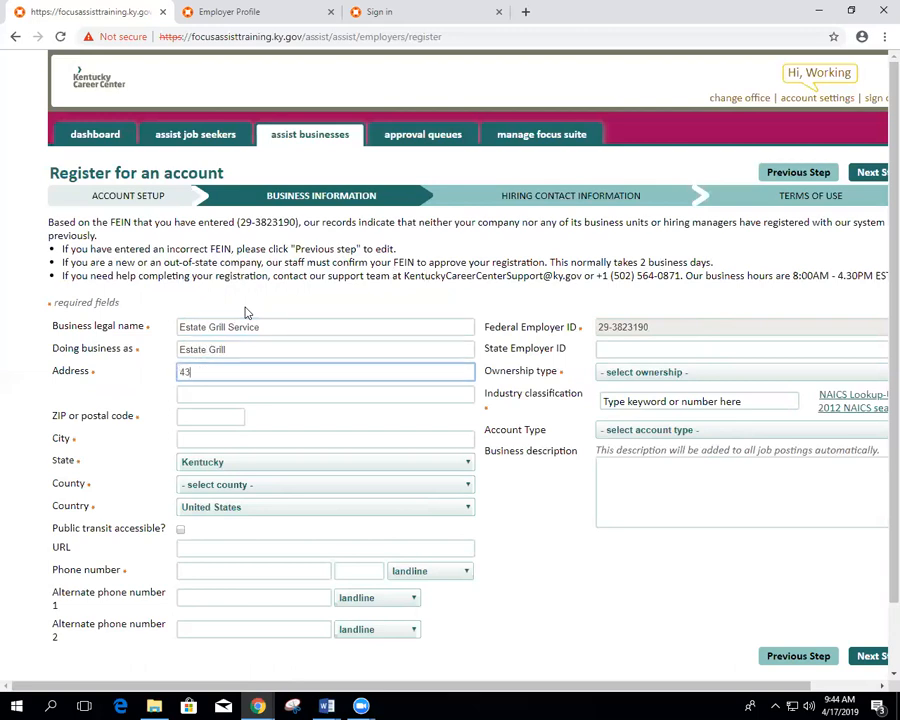
text(2 Test Avenue)
key(Tab)
text(40)
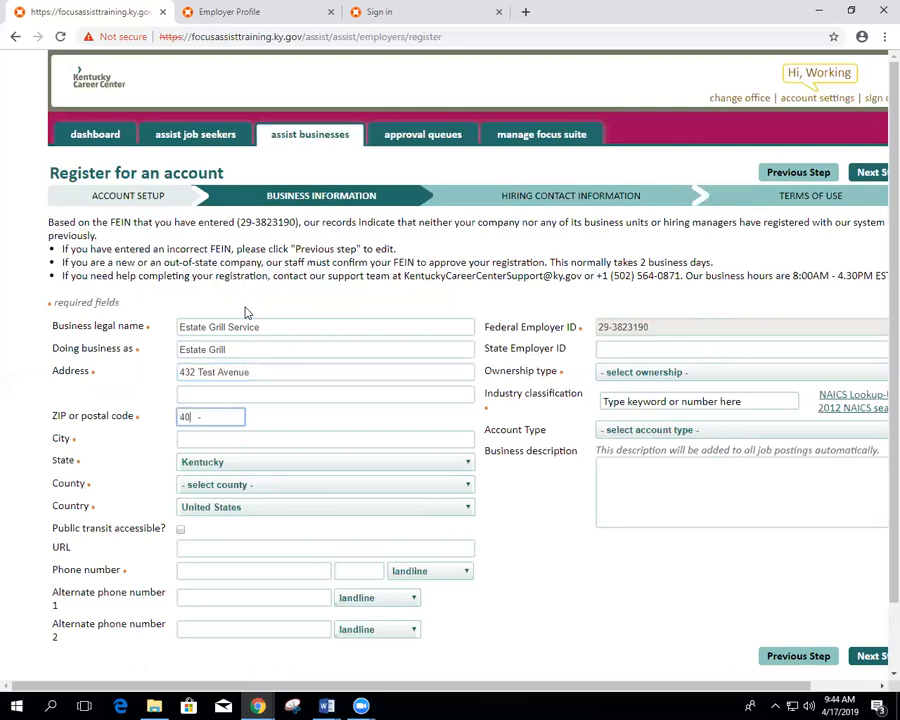
text(601)
key(Tab)
key(Tab)
key(Tab)
key(Tab)
key(Tab)
key(Tab)
key(Tab)
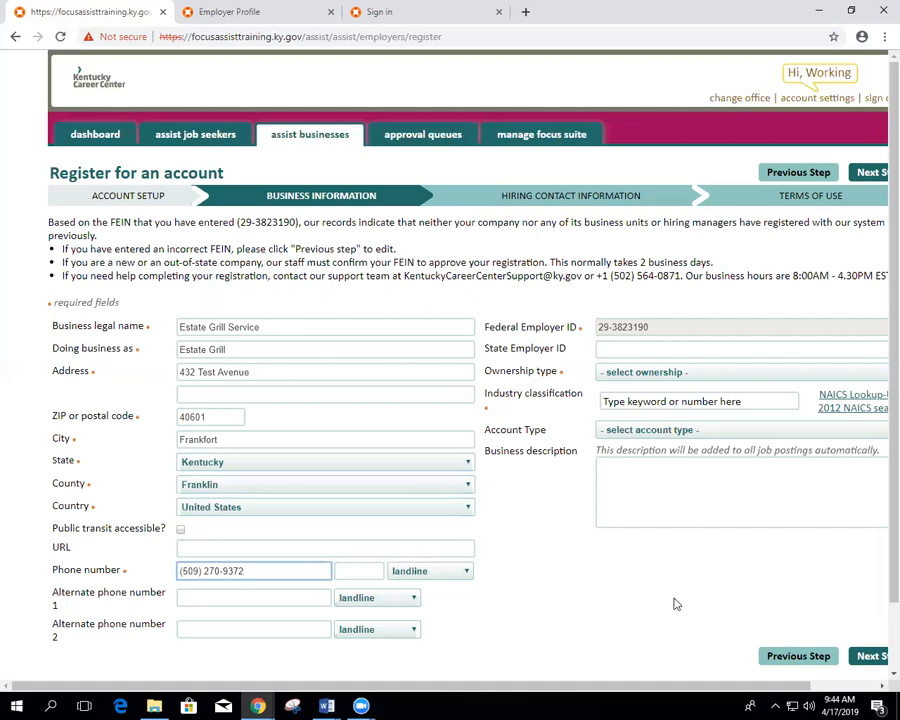
click(626, 349)
Step: Set the ownership type to Private/Corporation
click(620, 302)
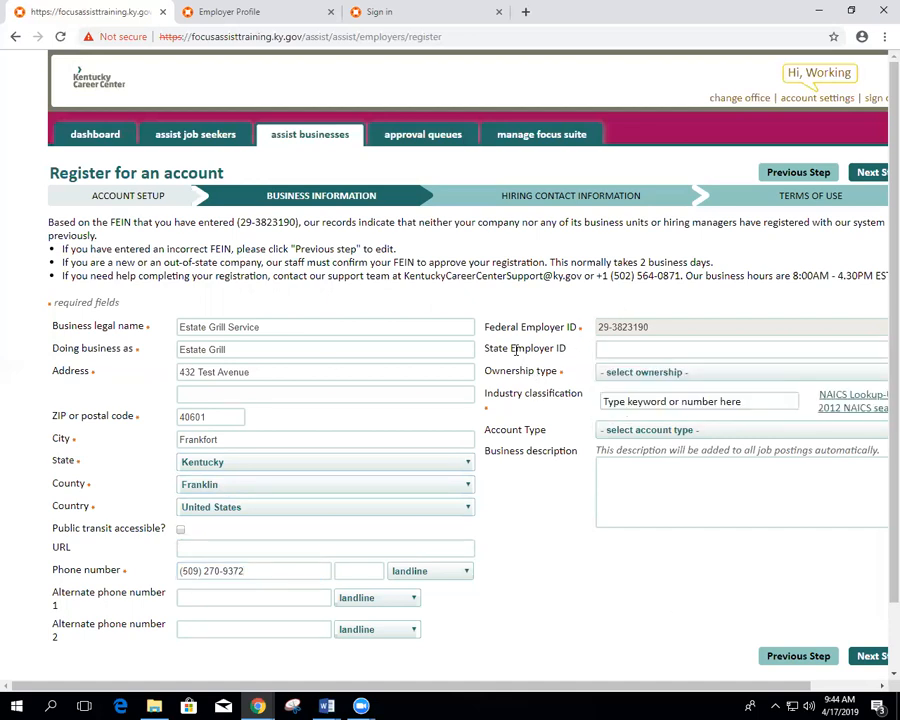
click(645, 374)
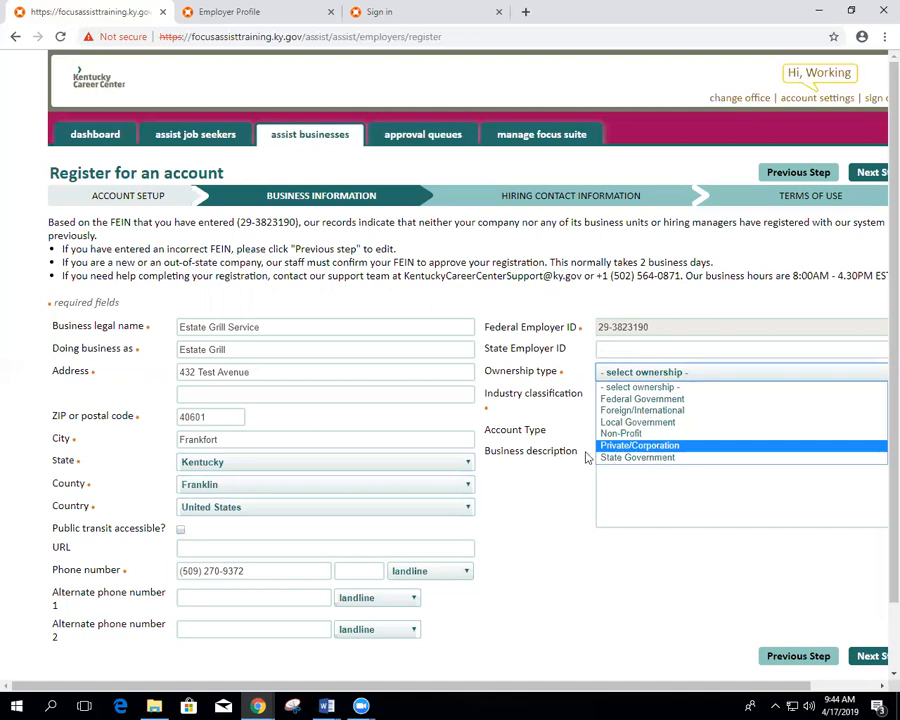
click(640, 445)
Step: Set industry classification to 327992 Ground or Treated Mineral and Earth Manufacturing
click(604, 401)
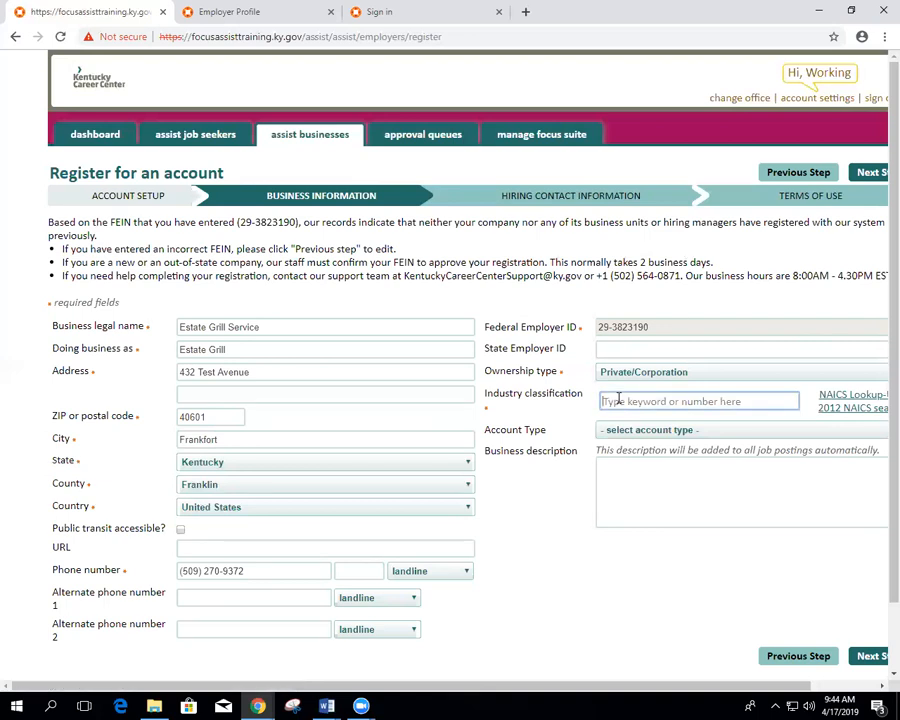
text(gril)
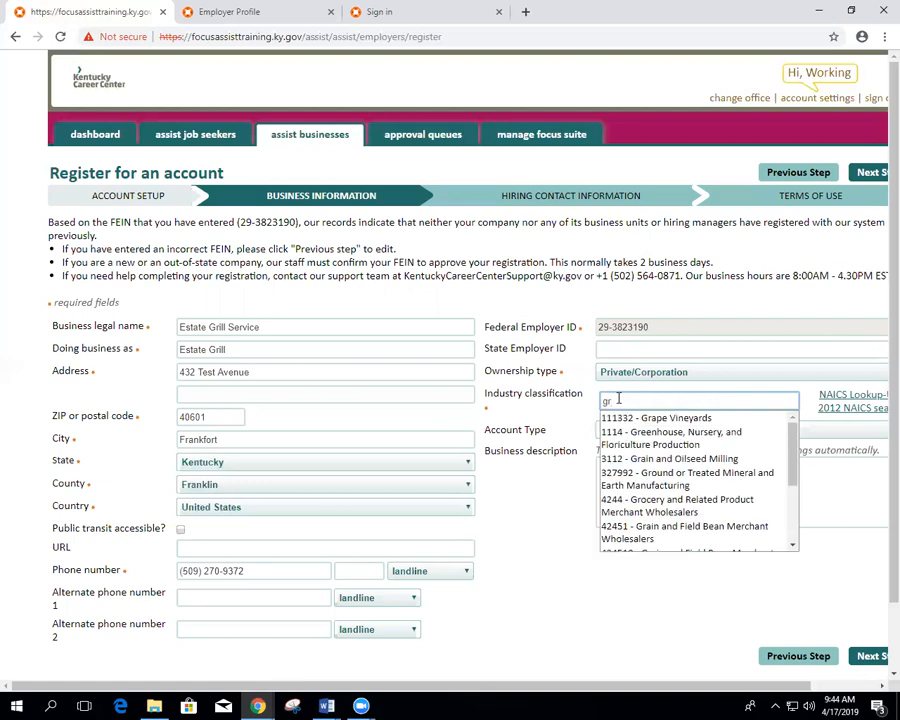
key(BackSpace)
key(BackSpace)
text(rou)
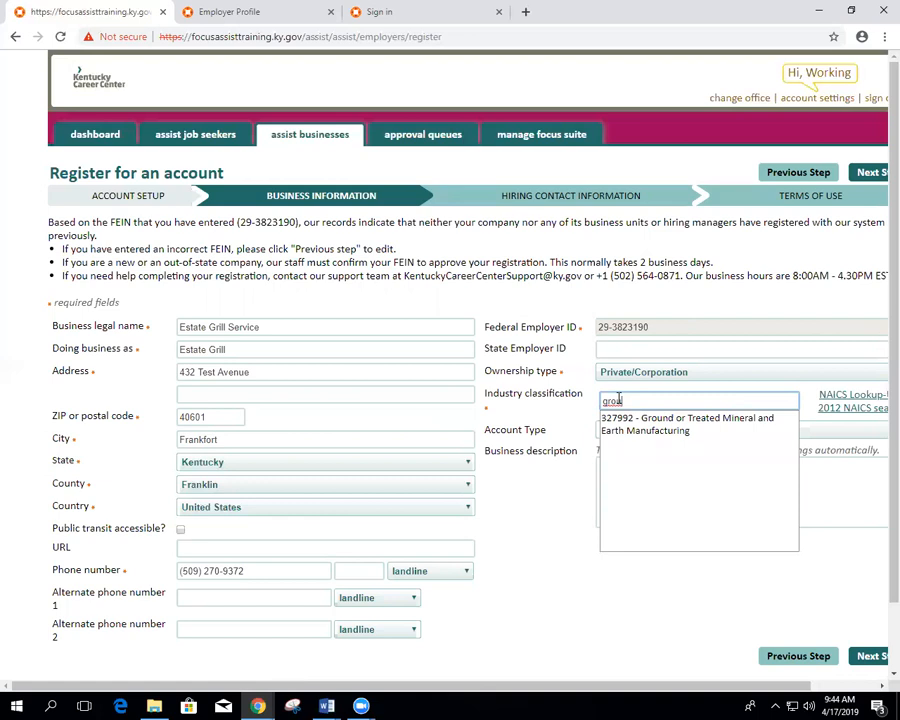
click(646, 423)
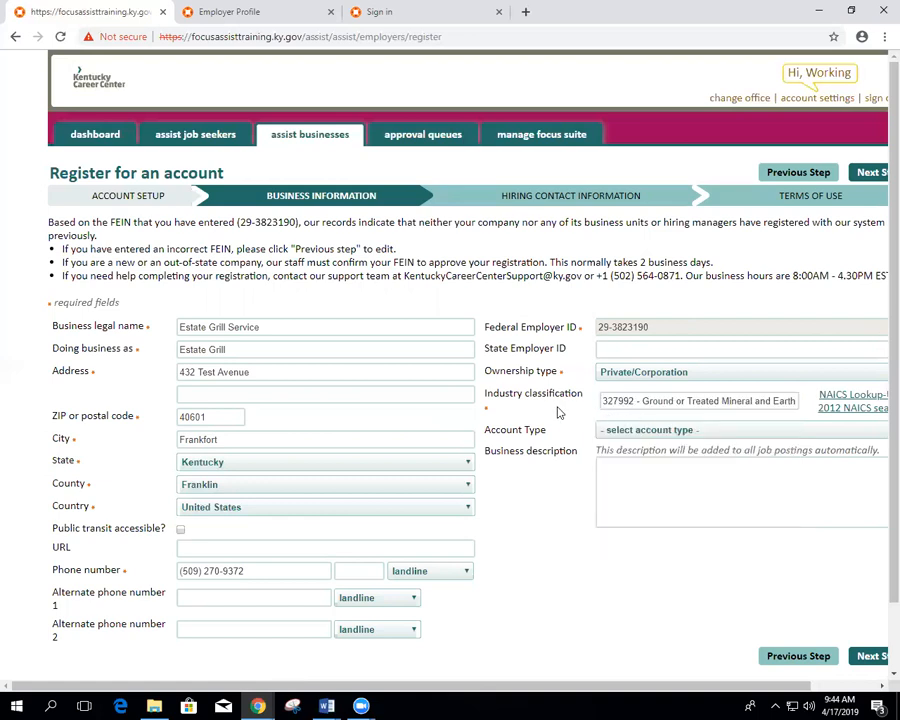
click(607, 432)
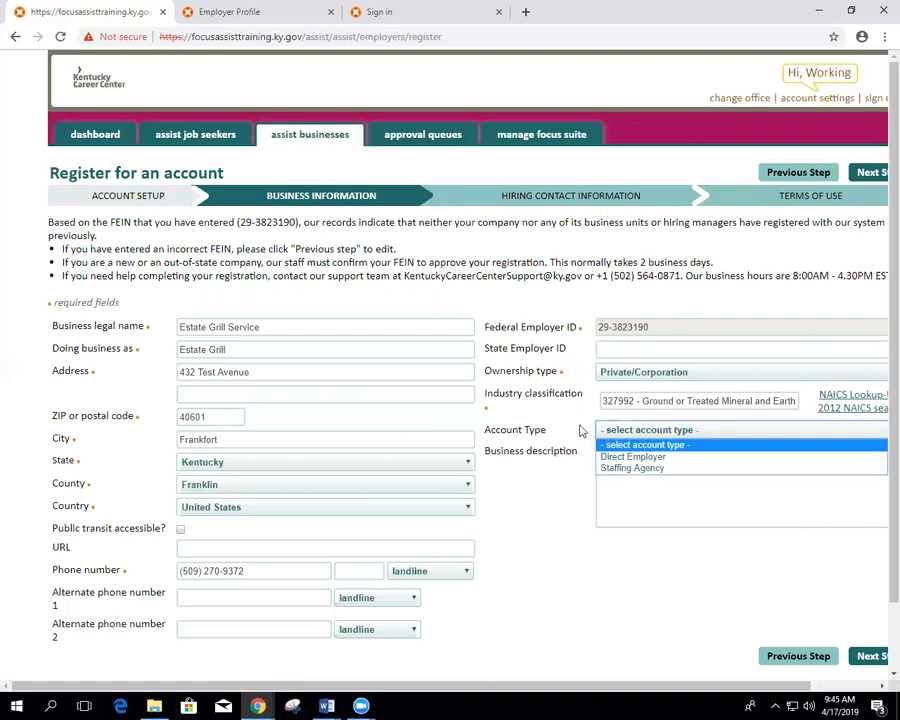
click(579, 428)
click(641, 475)
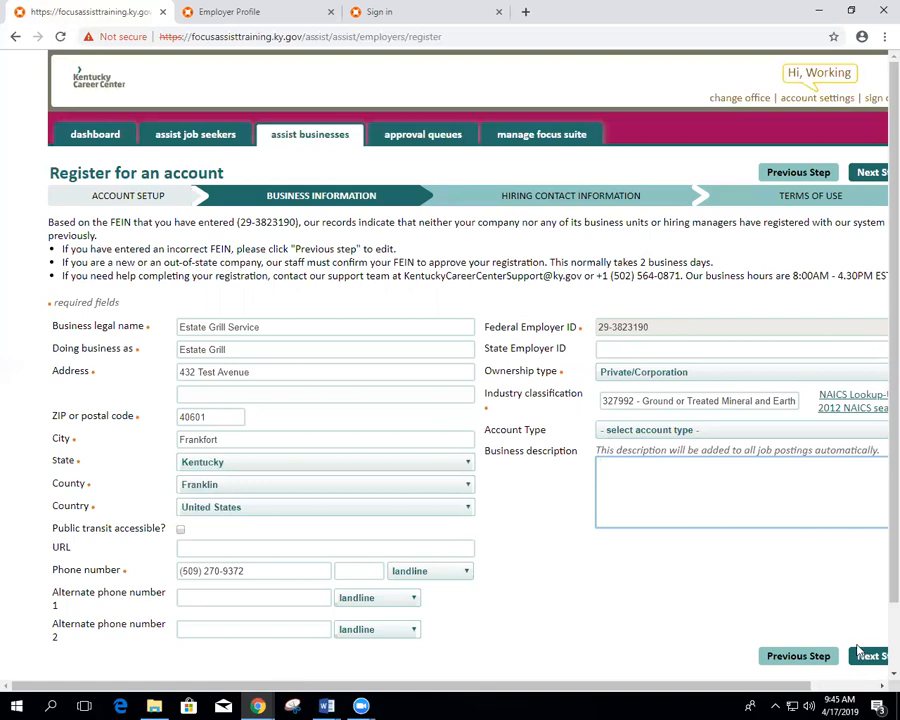
Step: Fill in the hiring contact's first and last name with title Mr, then advance to Terms of Use
click(867, 656)
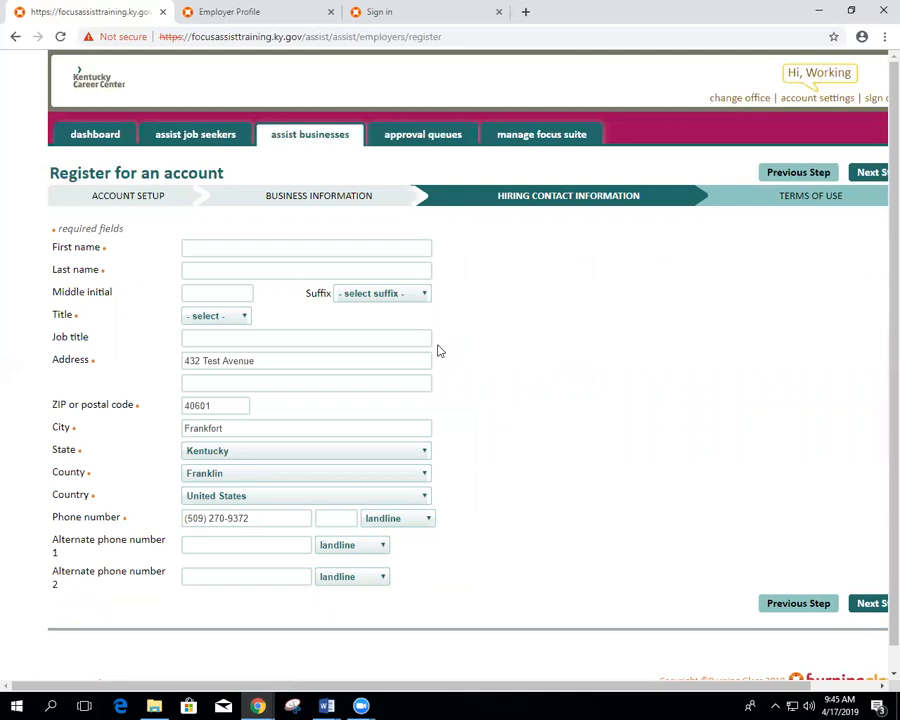
click(333, 243)
text(Test )
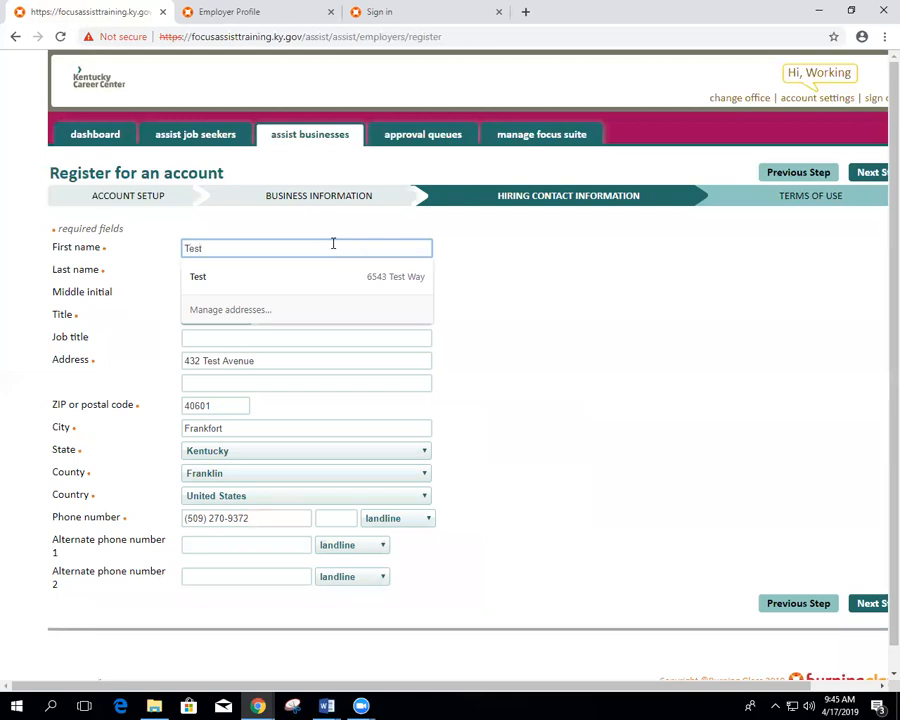
text(3)
key(BackSpace)
key(BackSpace)
key(Tab)
text(McFarley)
key(Tab)
key(Tab)
key(m)
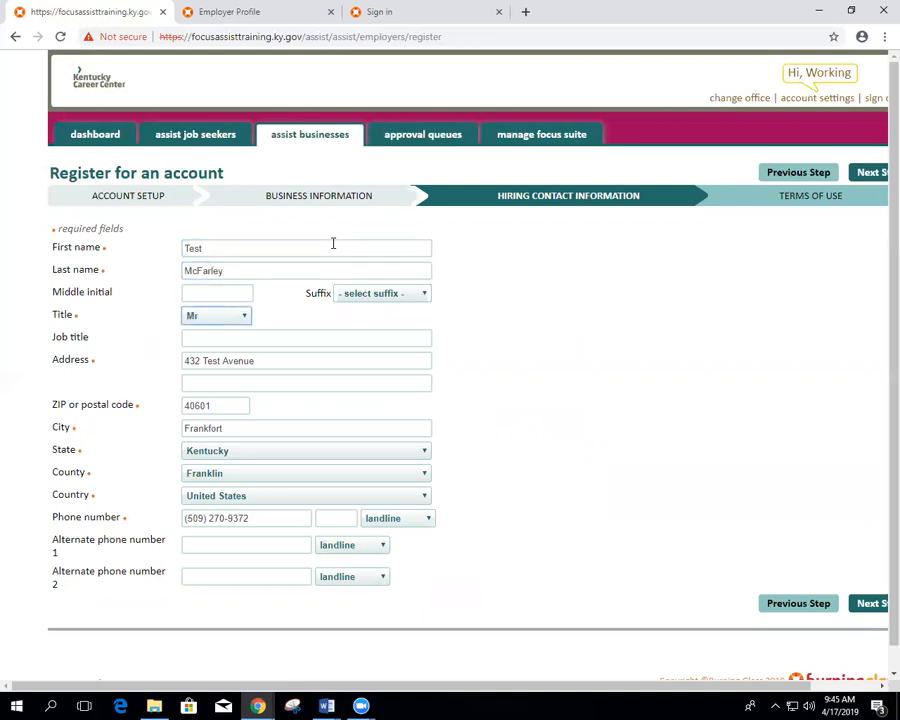
key(Tab)
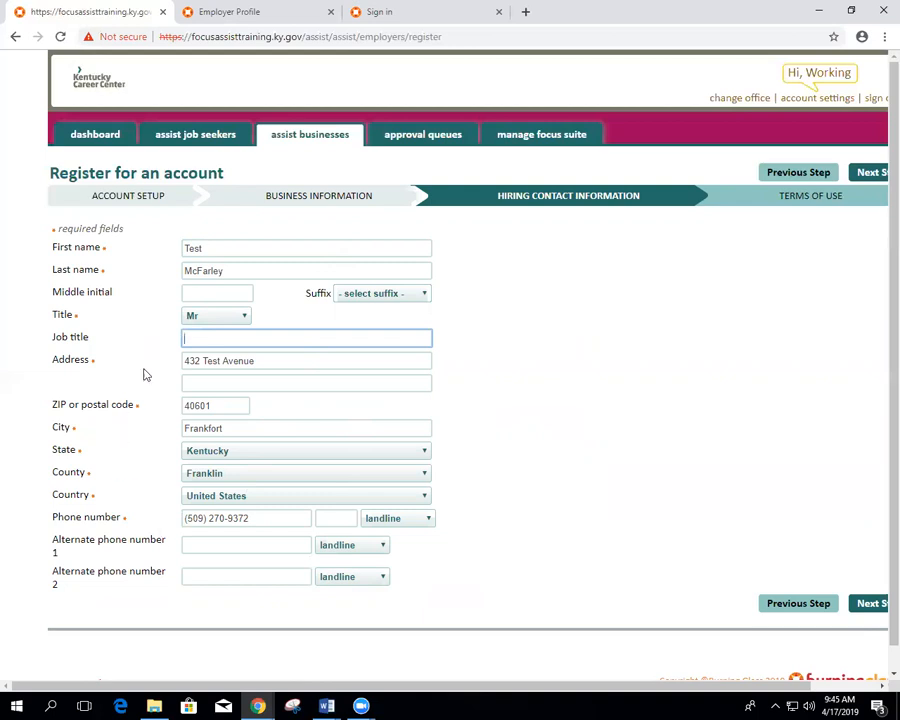
click(871, 604)
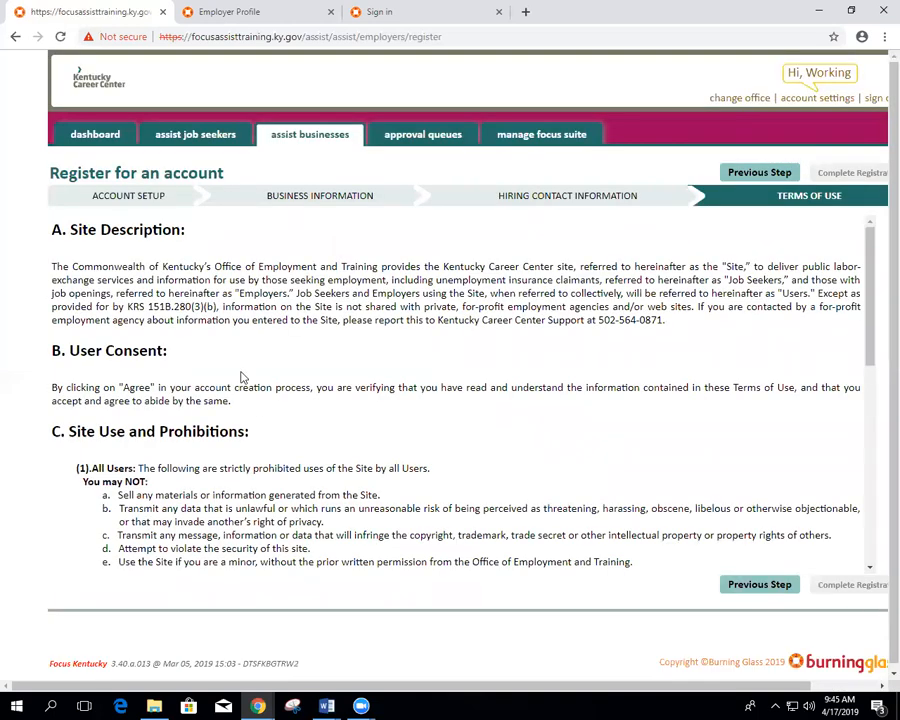
Step: Read the Terms of Use and tick 'I have informed the company of these terms of use'
scroll(277, 366, down, 5)
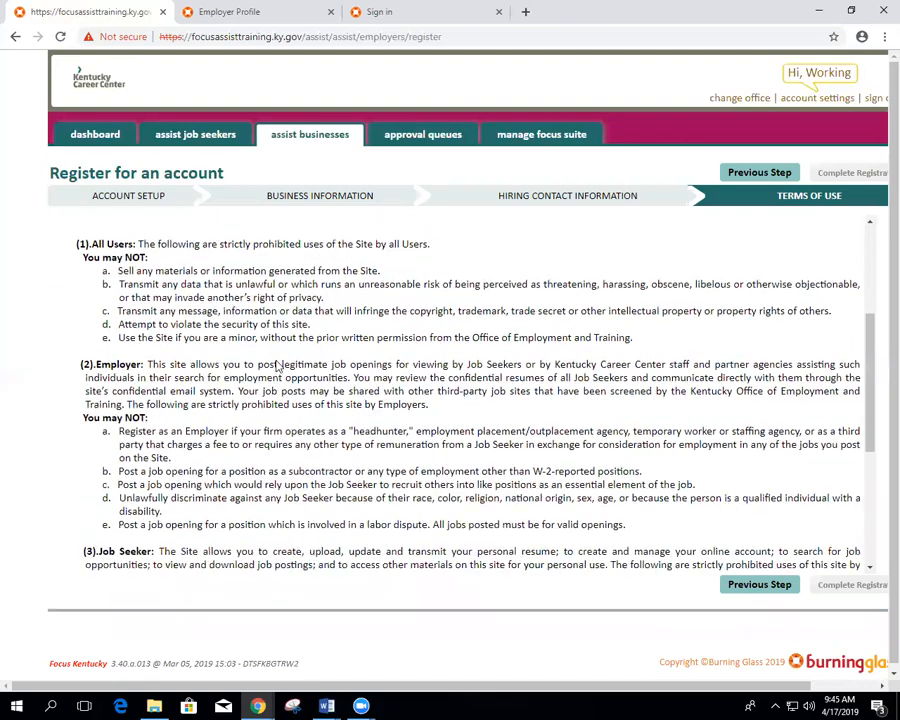
scroll(277, 366, down, 1)
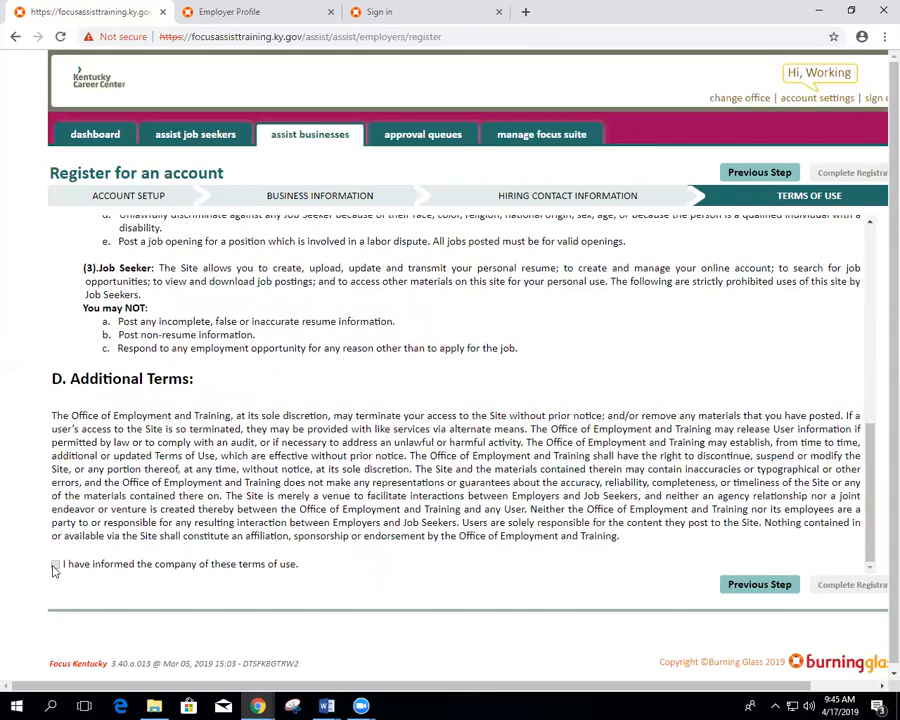
scroll(291, 496, up, 7)
scroll(291, 496, down, 7)
click(55, 565)
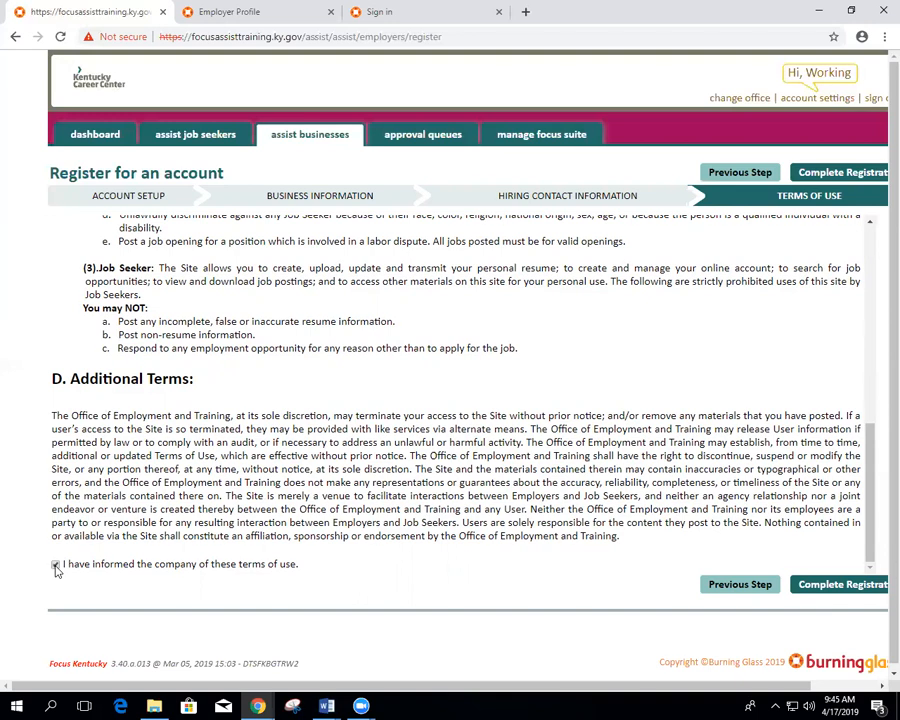
Step: Submit the Estate Grill employer registration with Complete Registration
click(870, 592)
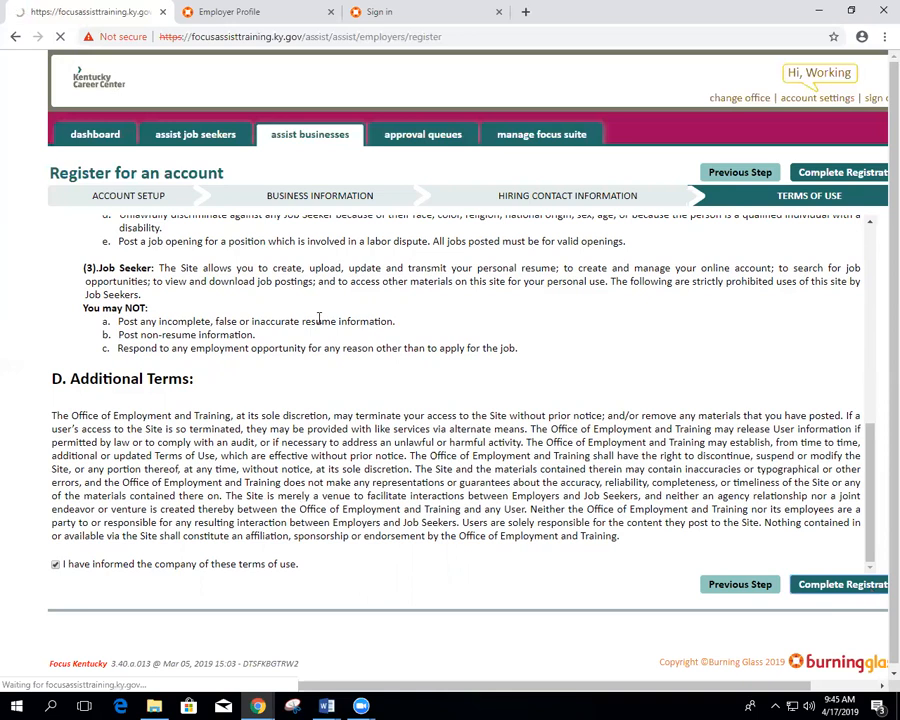